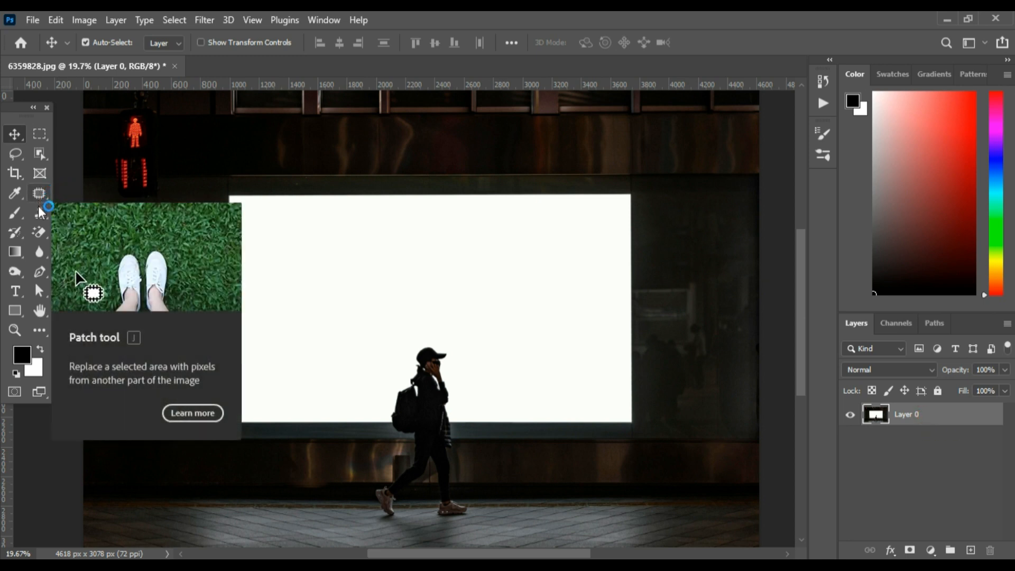
Step: Select the walking person with the Object Selection tool and copy the selection to a new layer
left_click(40, 154)
left_click_drag(368, 330, 486, 530)
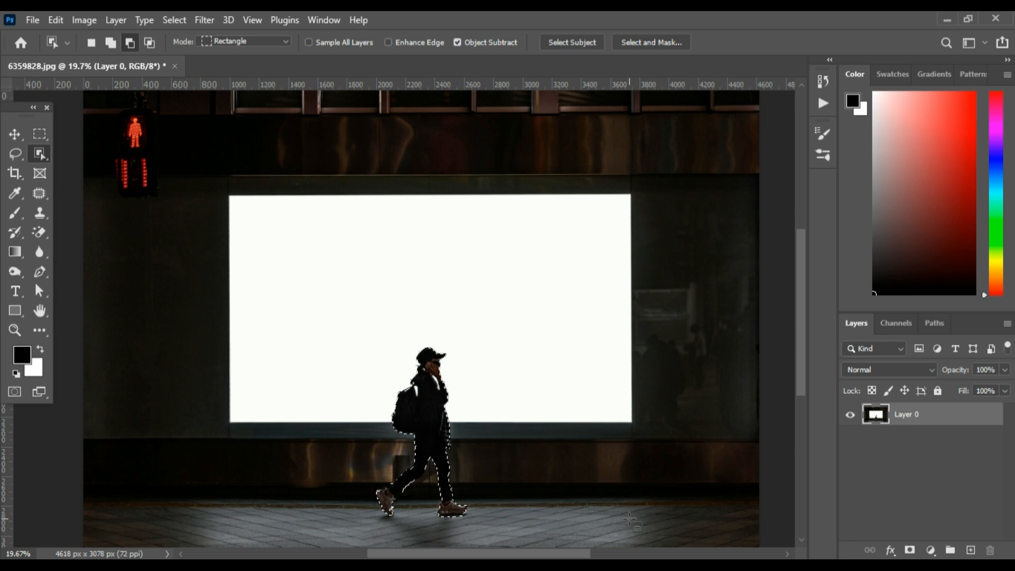
key("ctrl+j")
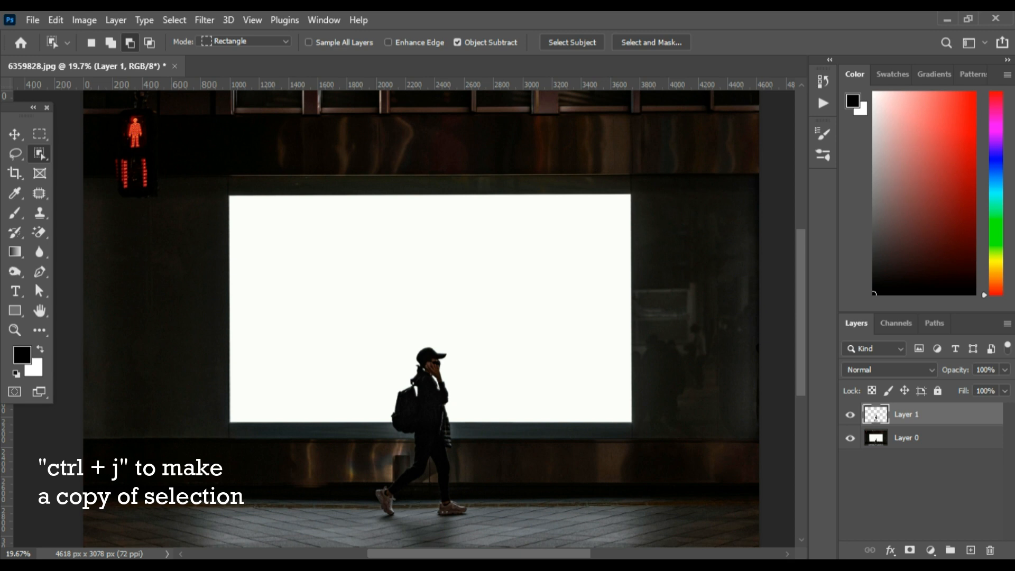
Step: Switch to File Explorer and place billboard copy JUICE copy.jpg from the bill board folder into the street photo
left_click(451, 566)
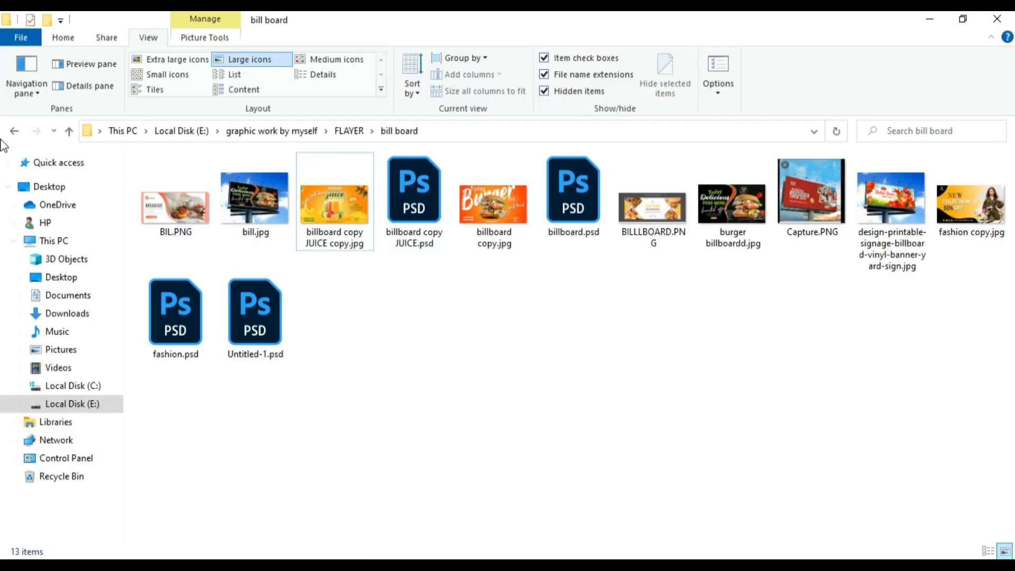
double_click(354, 206)
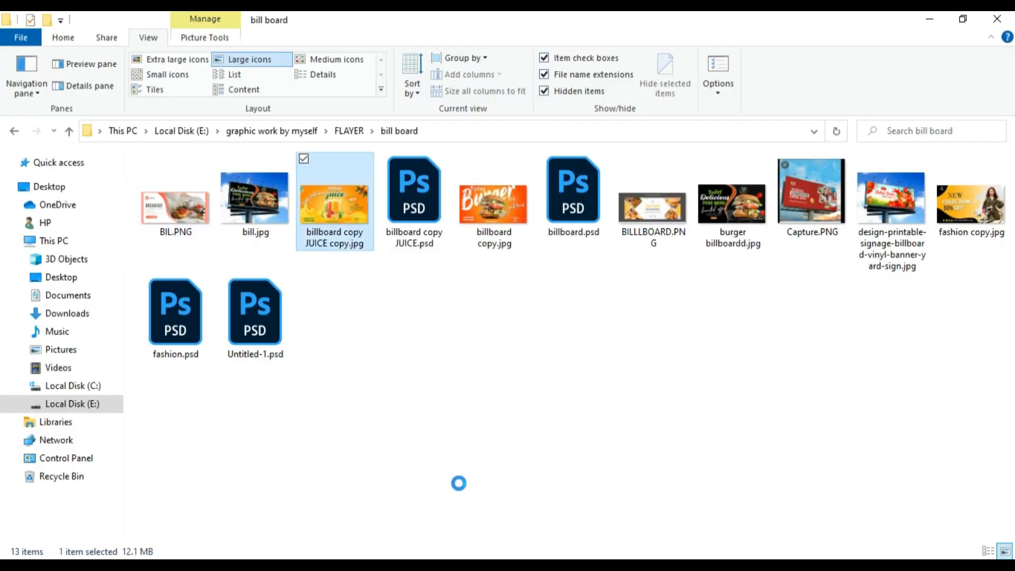
left_click_drag(452, 567, 431, 366)
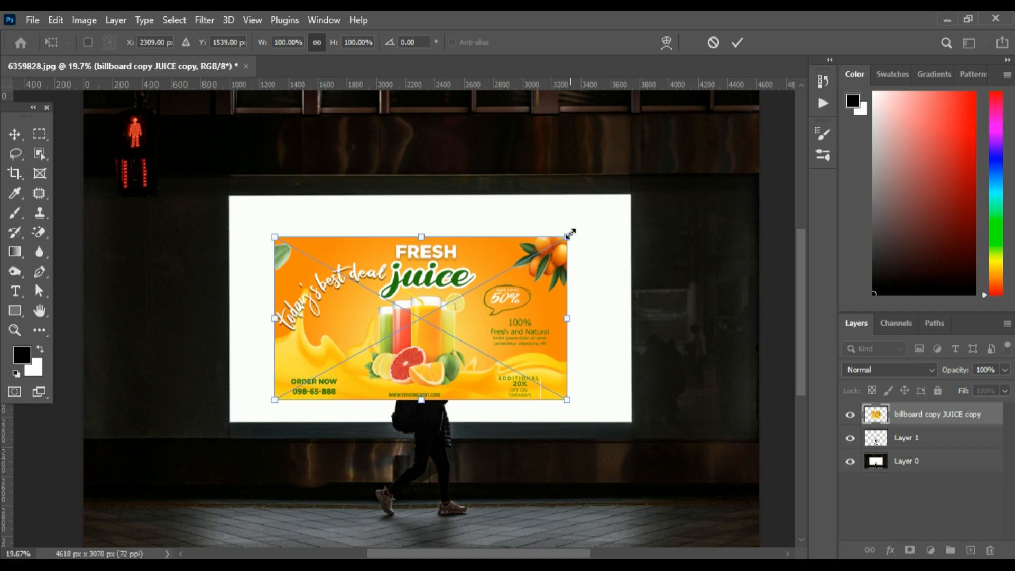
Step: Scale the juice design to about 135% width and 137% height, align it inside the white billboard, and commit the placement
left_click_drag(570, 233, 608, 211)
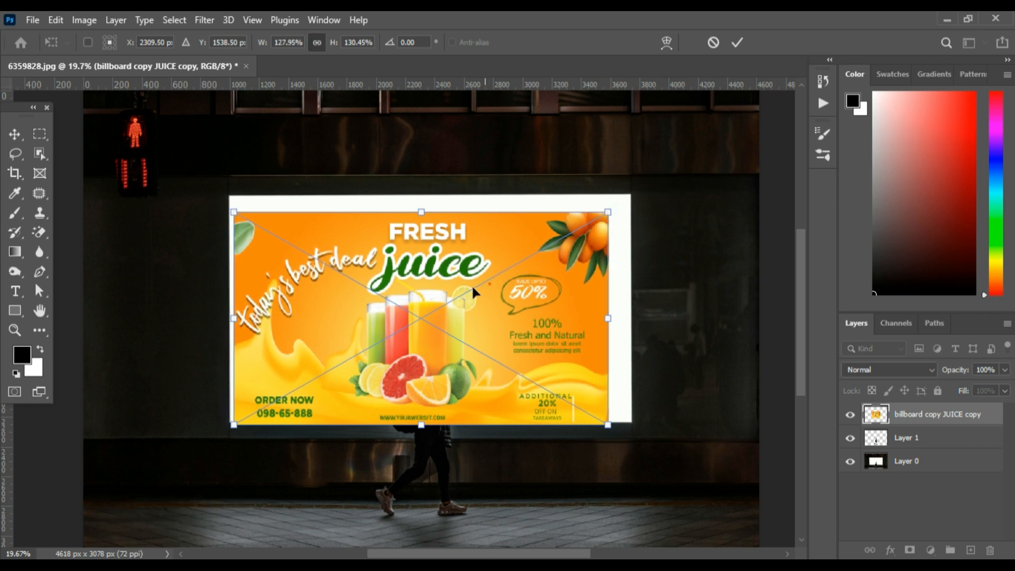
mouse_move(454, 290)
left_mouse_down()
mouse_move(474, 283)
mouse_move(461, 281)
left_mouse_up()
key("Down")
key("Down")
key("Down")
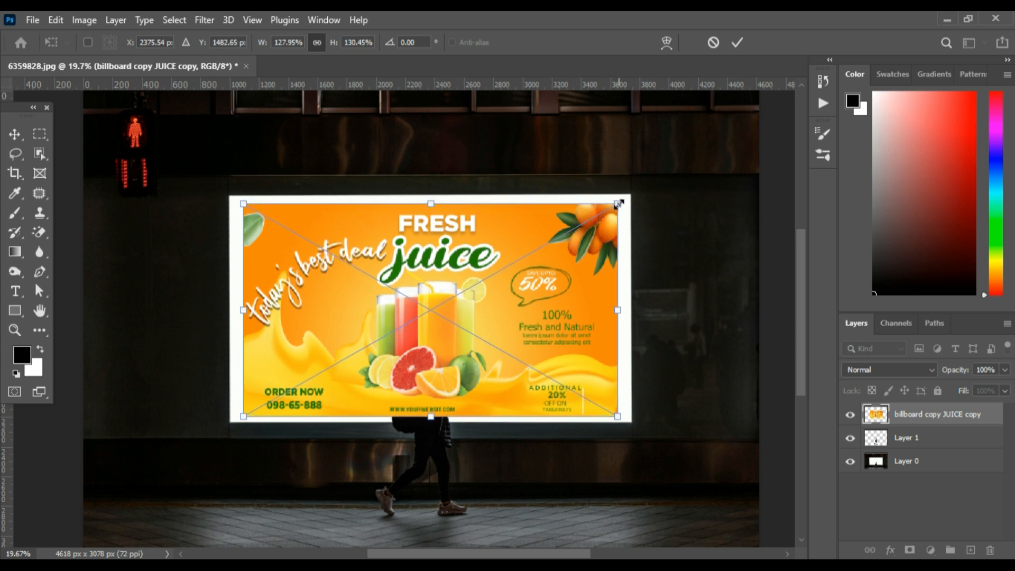
left_click_drag(619, 203, 628, 199)
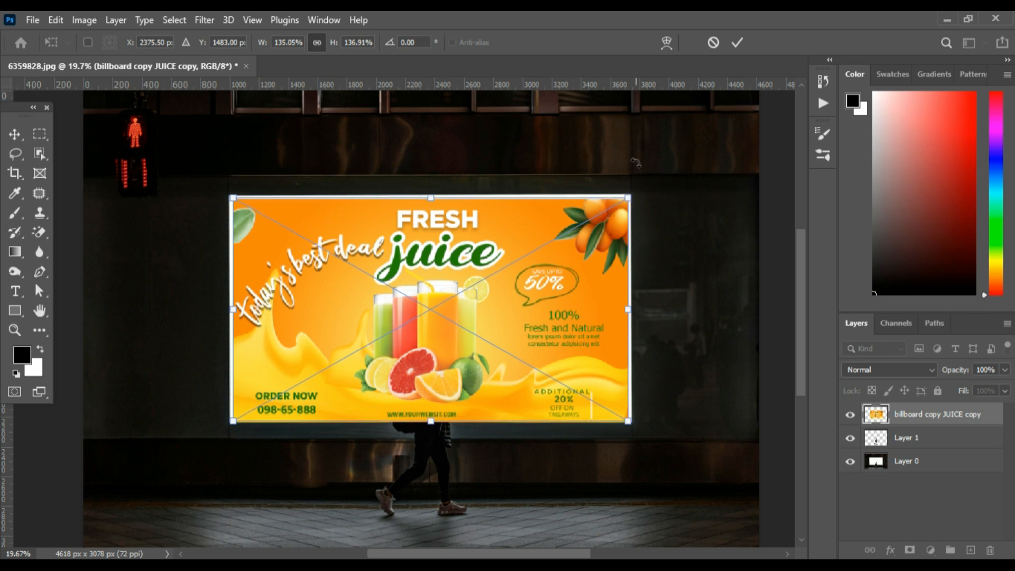
key("Up")
key("Up")
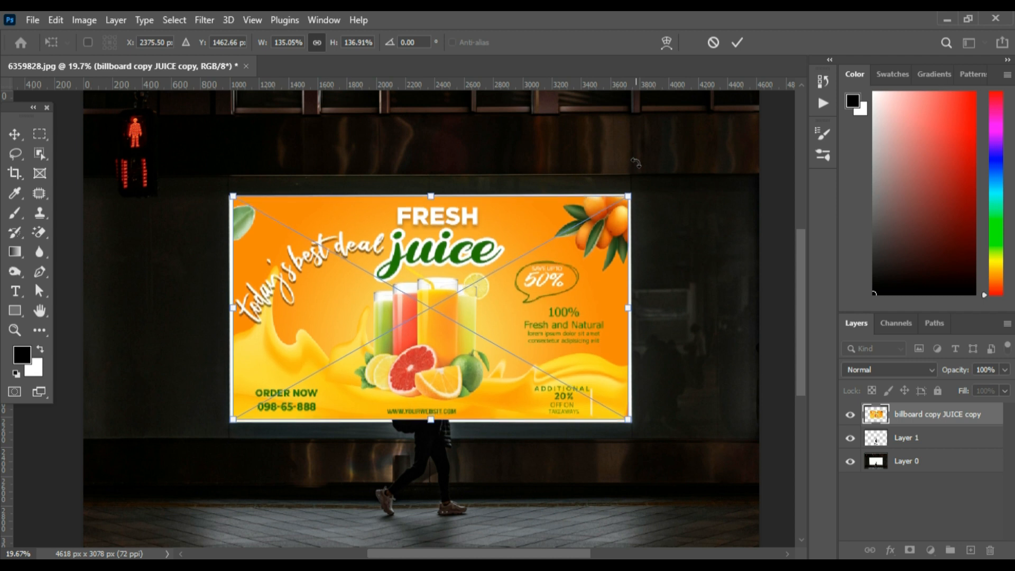
key("Down")
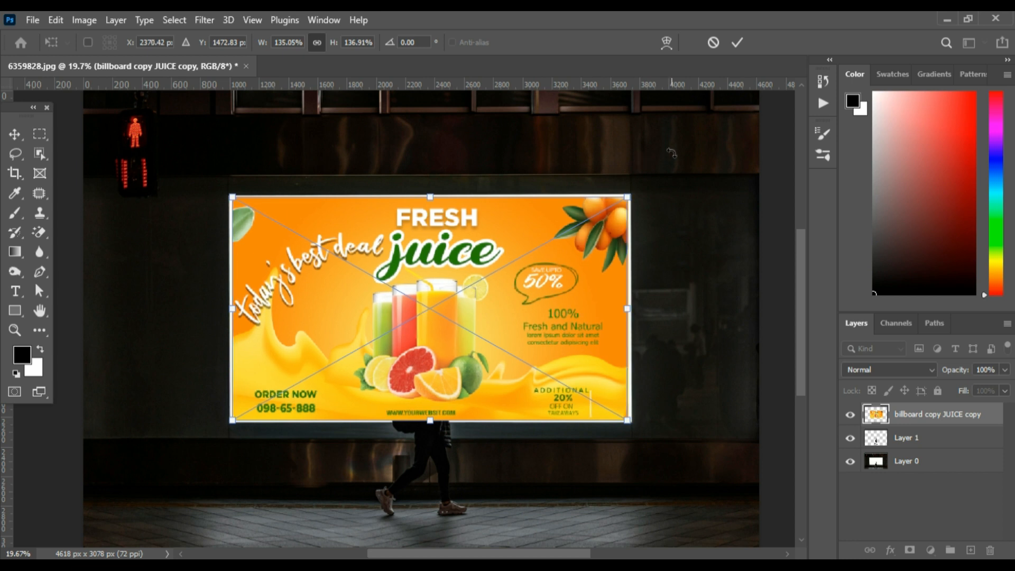
left_click(738, 43)
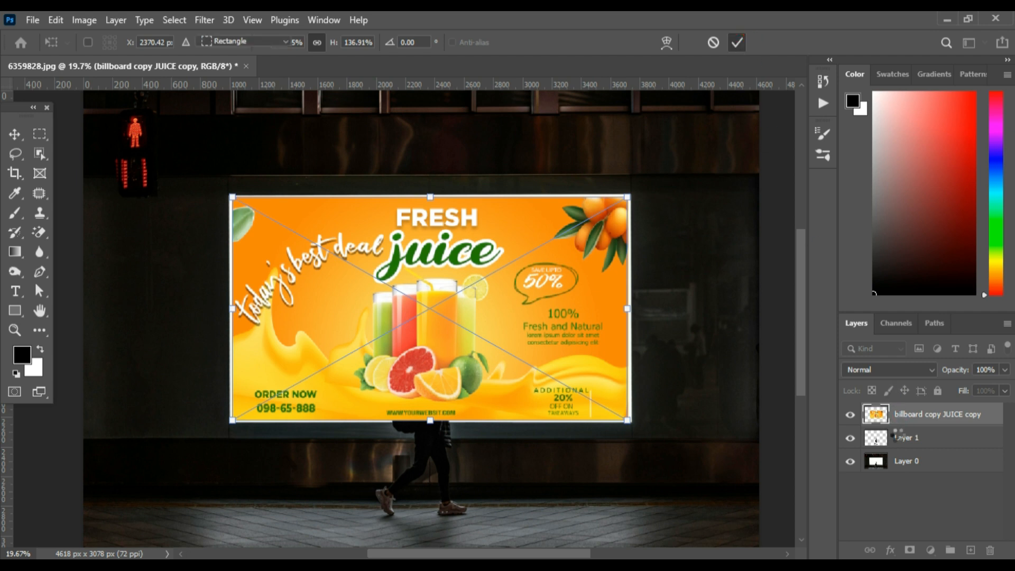
Step: Load the person layer's selection, add it as a layer mask on the juice design layer, and invert the mask
left_click(877, 443)
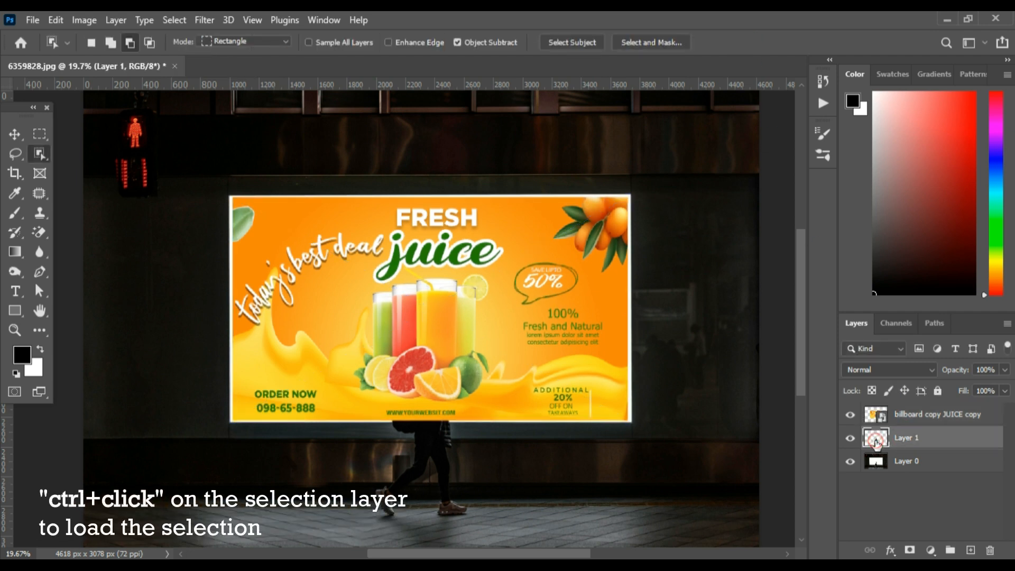
left_click(877, 443, "ctrl")
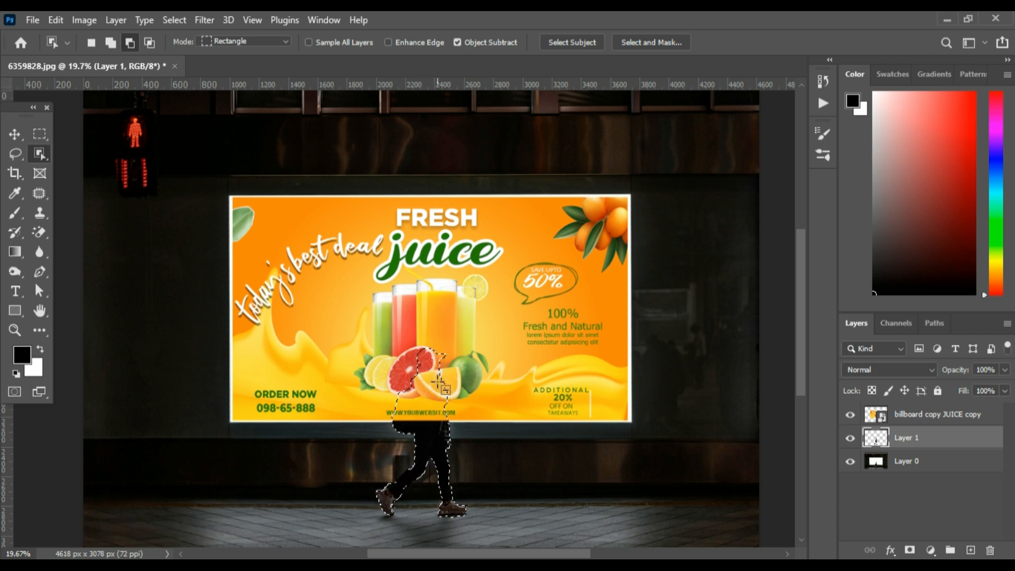
left_click(908, 418)
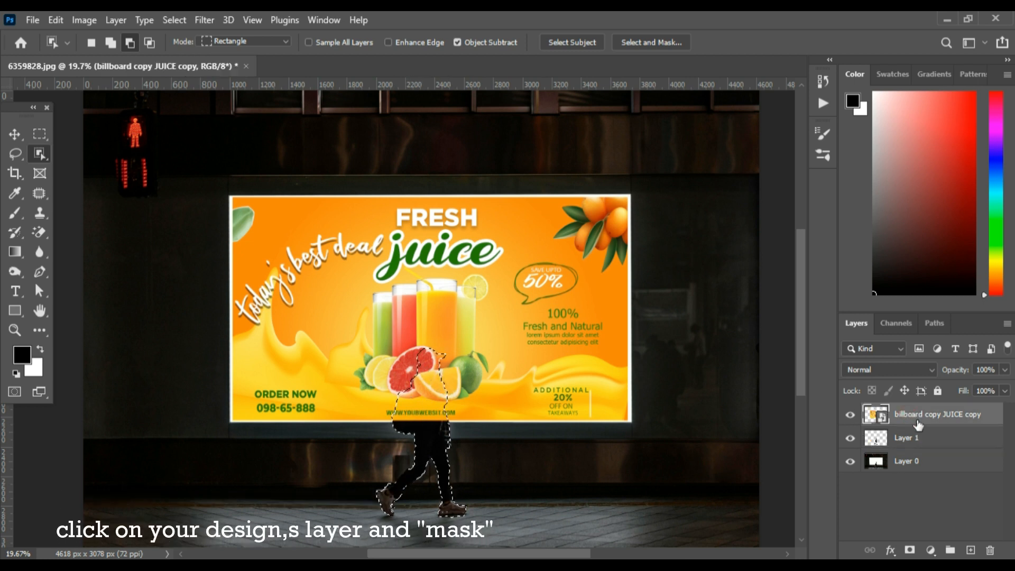
left_click(910, 551)
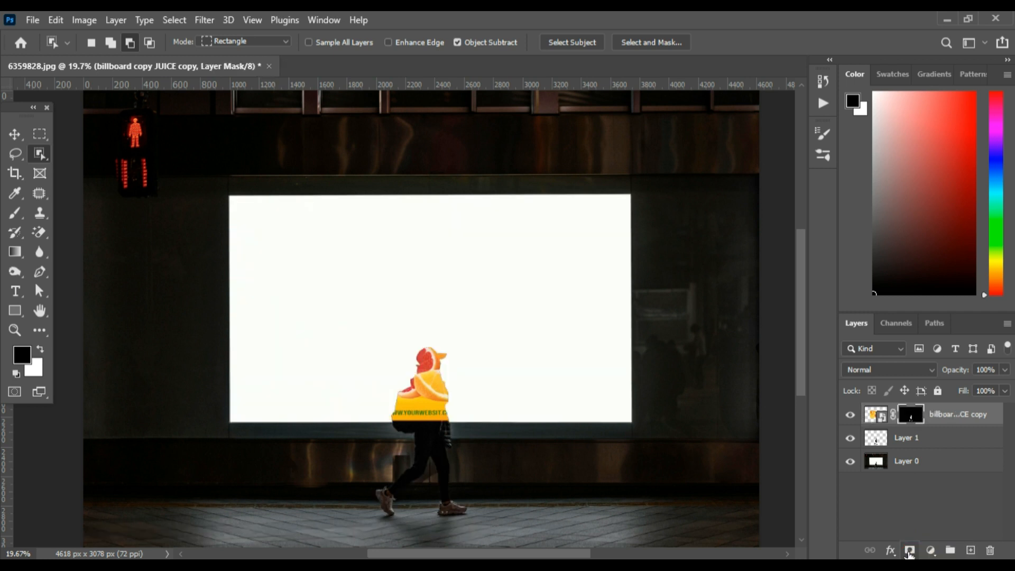
key("ctrl+i")
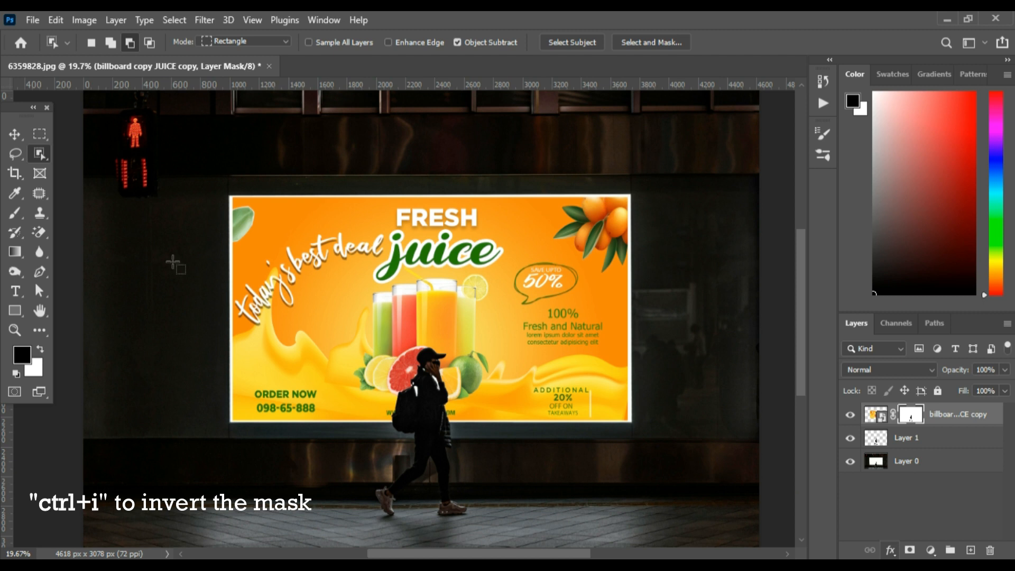
Step: Switch to the Move tool and toggle the juice design layer's visibility off and on to check the masked result
left_click(15, 133)
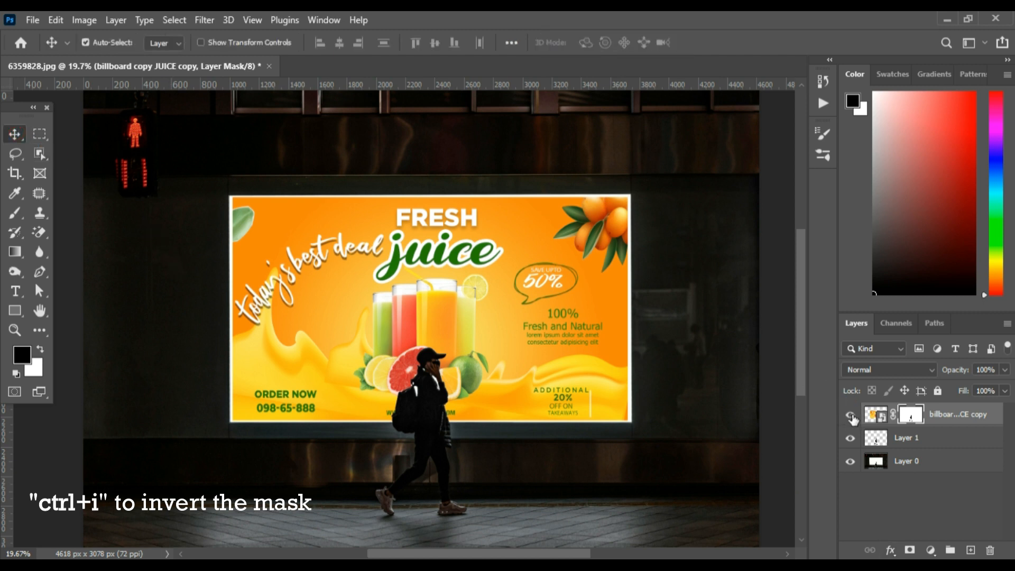
left_click(851, 416)
left_click(851, 415)
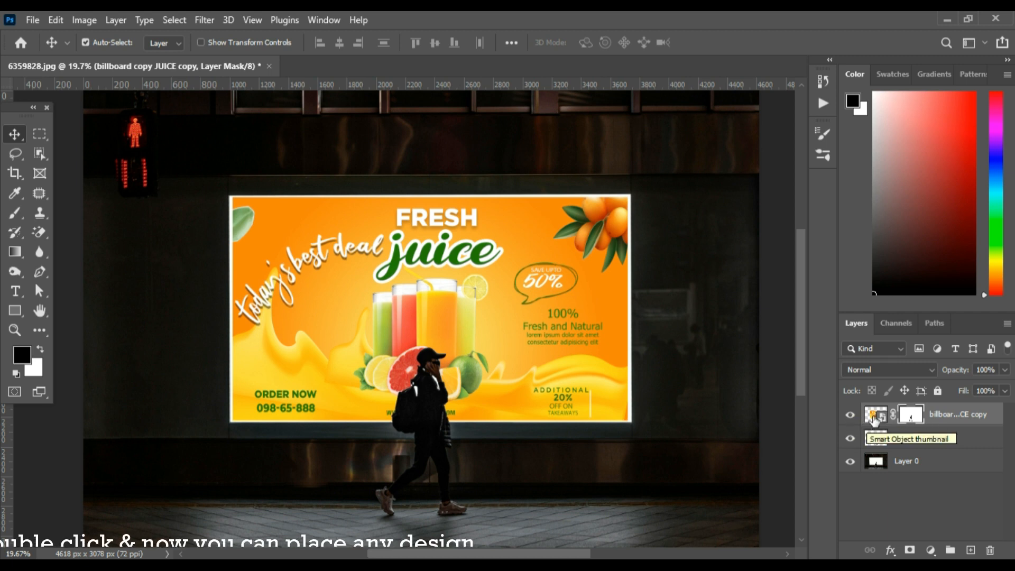
Step: Open the contents of the juice design layer's smart object for editing
double_click(876, 418)
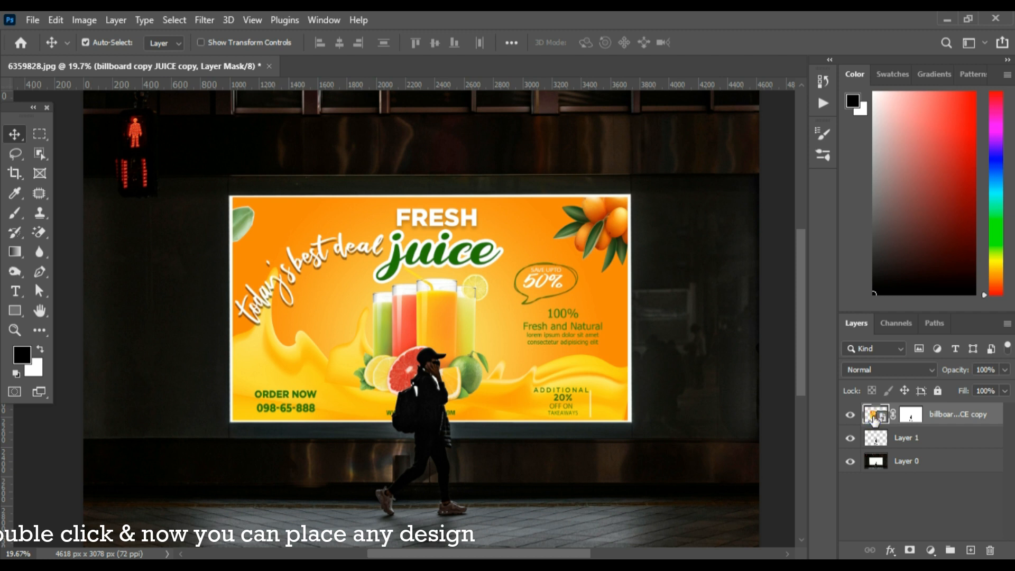
left_click(876, 418)
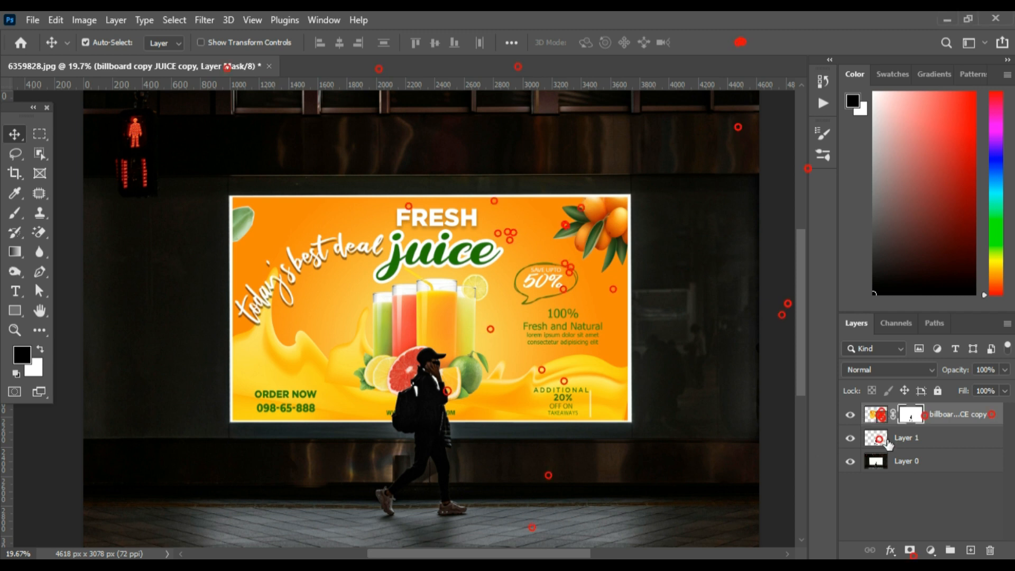
left_click(882, 419)
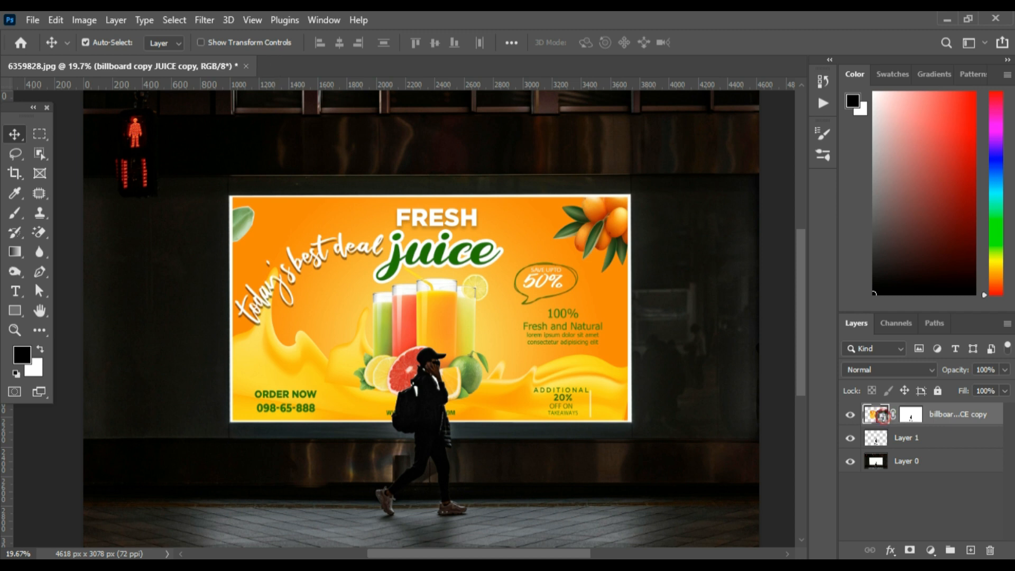
double_click(878, 417)
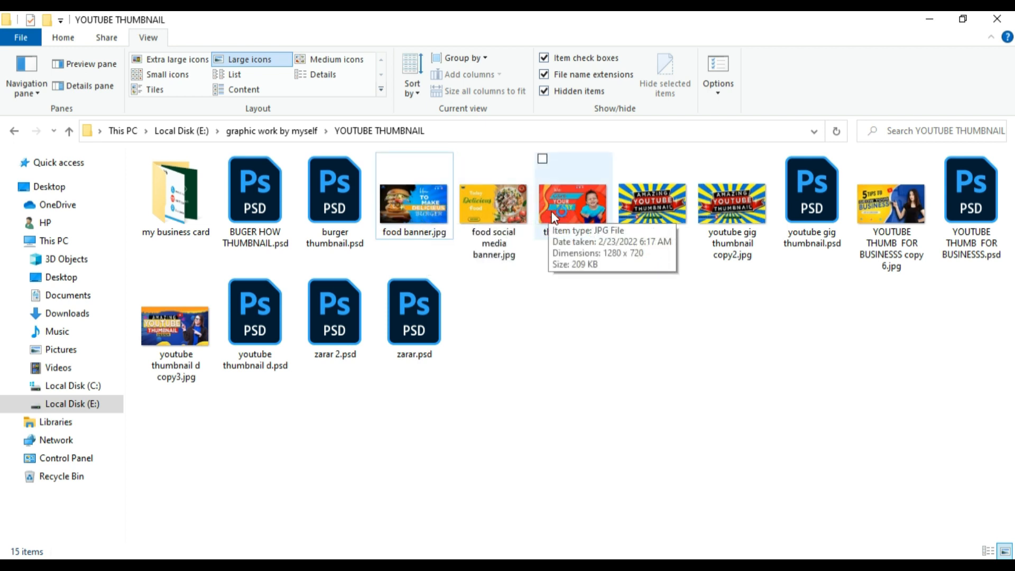
Step: Place food banner.jpg from the YOUTUBE THUMBNAIL folder into the smart object and scale it to cover the whole canvas
left_click(404, 205)
left_click_drag(467, 306, 385, 381)
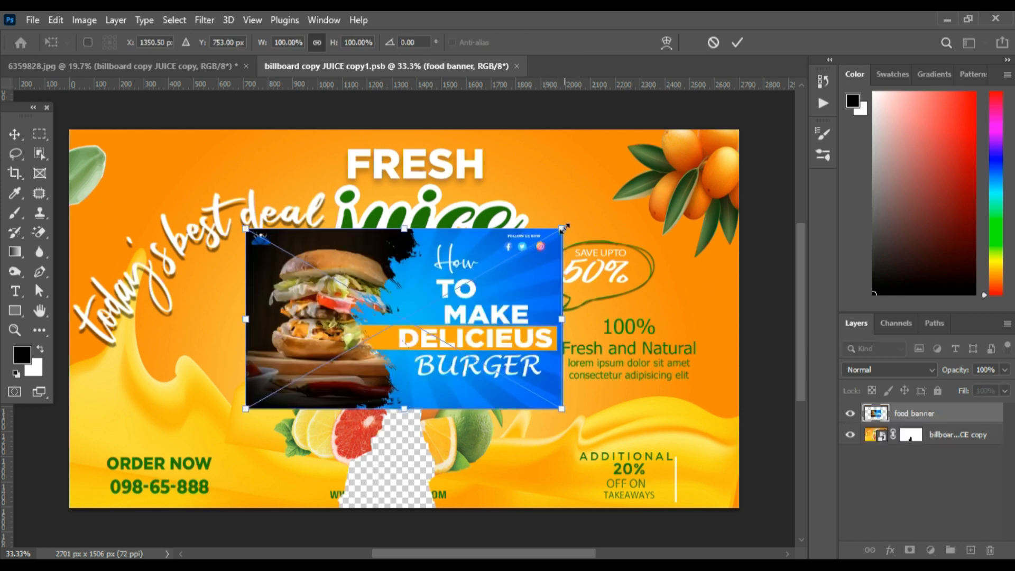
left_click_drag(564, 228, 741, 131)
left_click(737, 42)
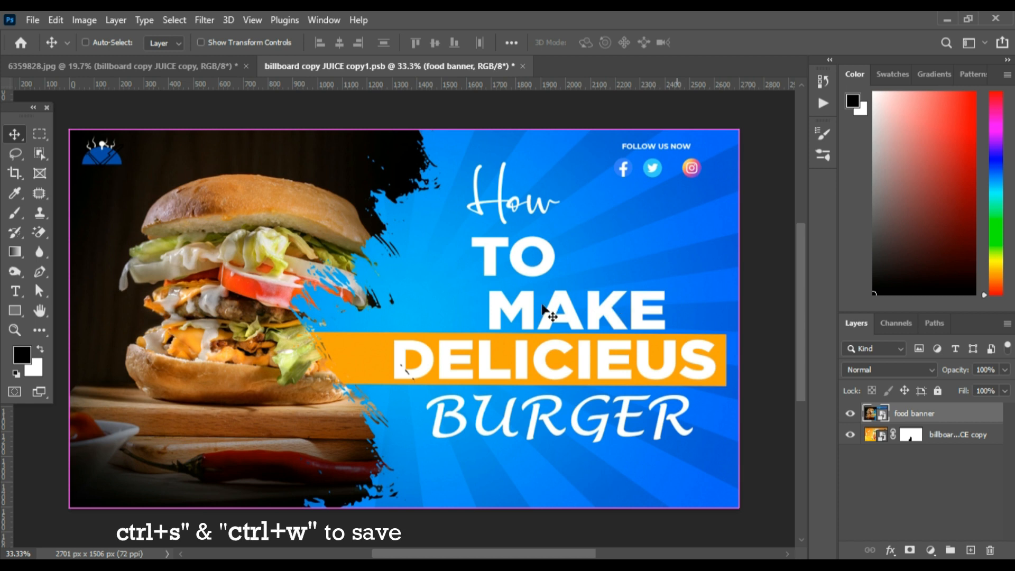
Step: Save and close the smart object document to update the billboard in the street photo
key("ctrl+s")
key("ctrl+w")
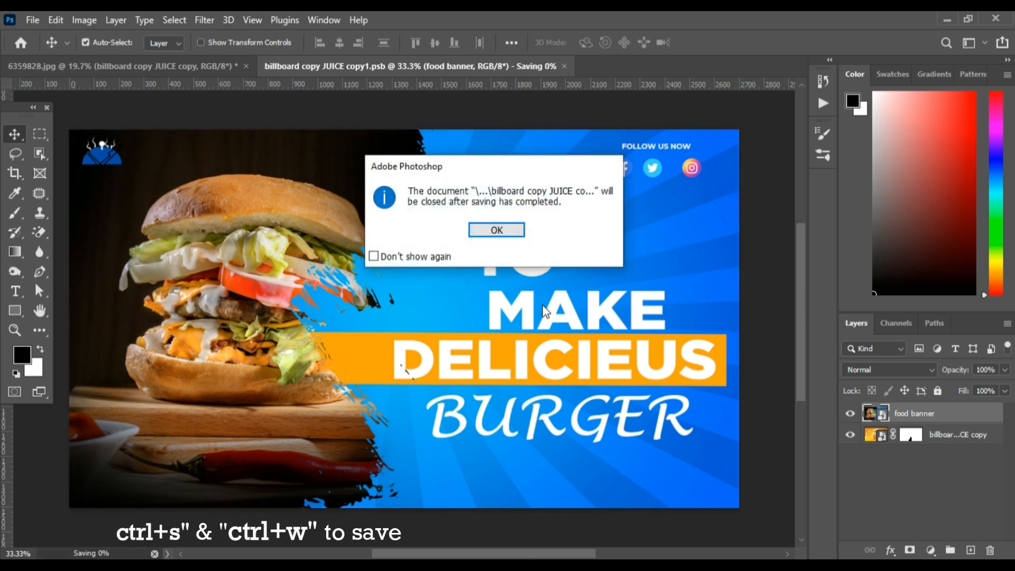
left_click(487, 229)
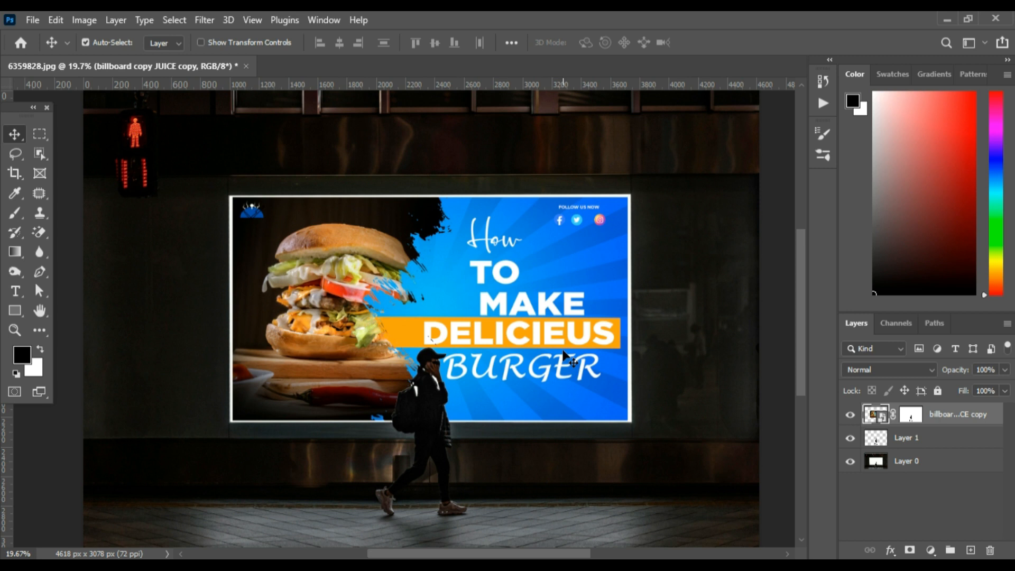
key("ctrl")
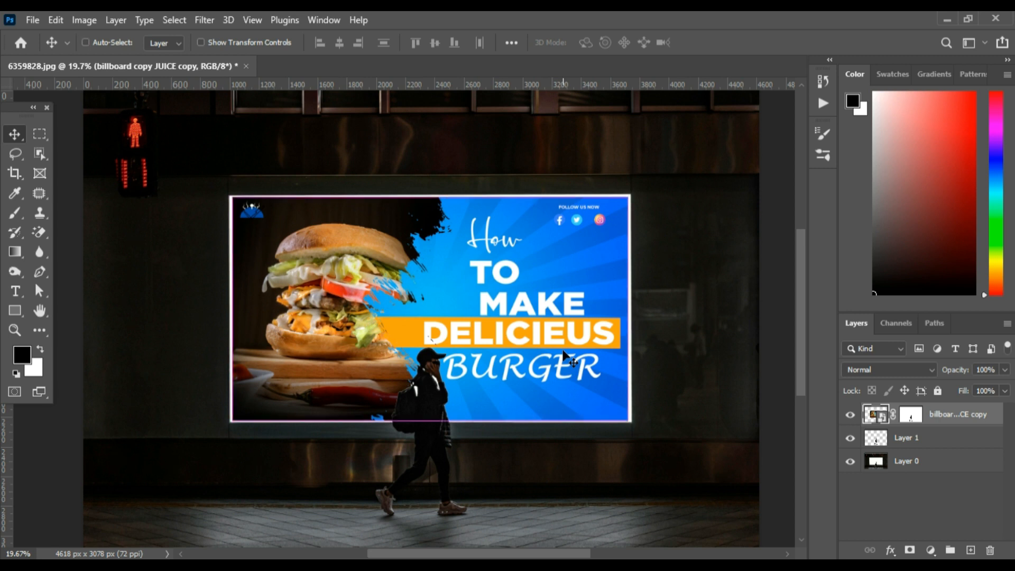
key("ctrl+minus")
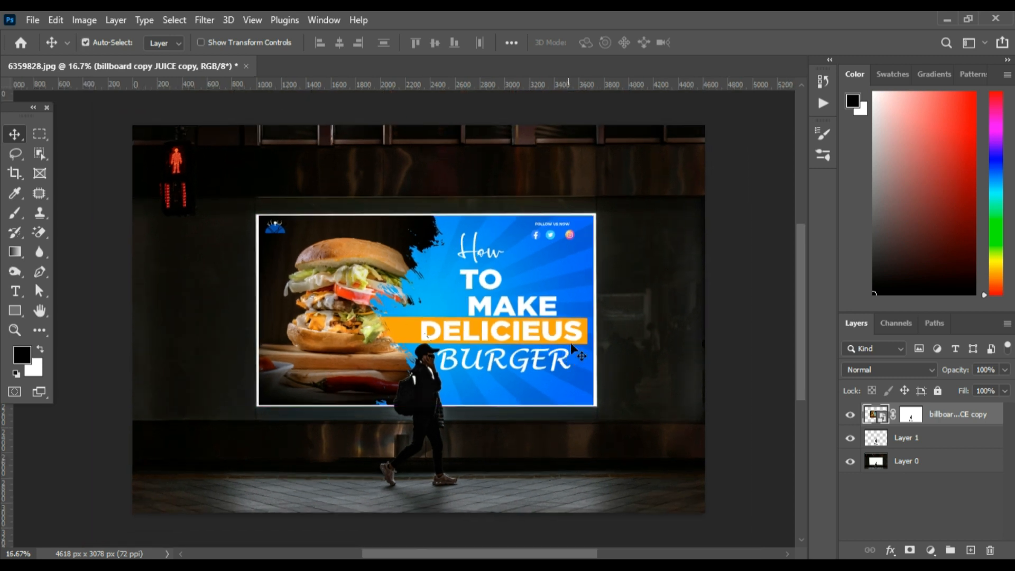
scroll(579, 326, "up", 2)
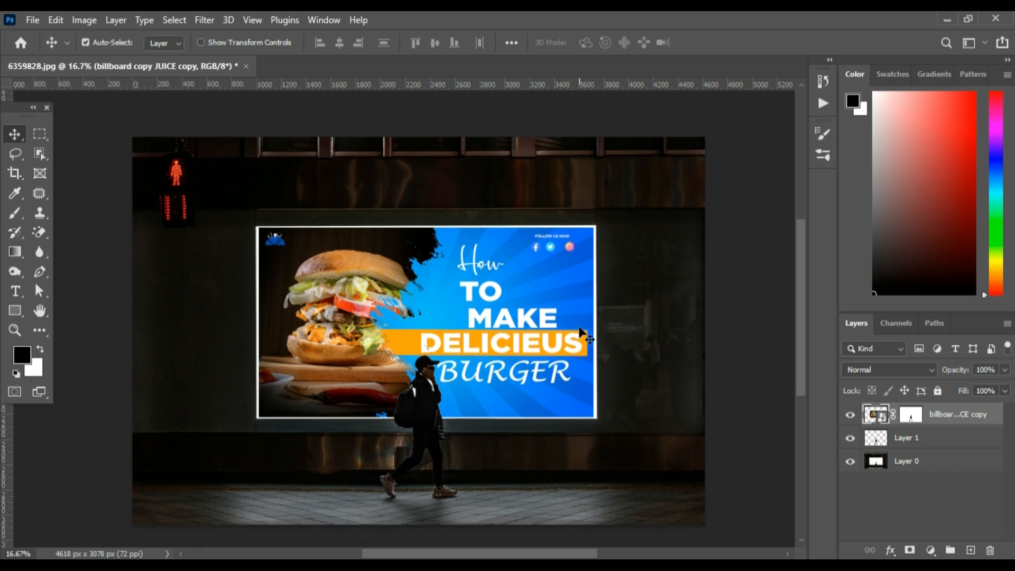